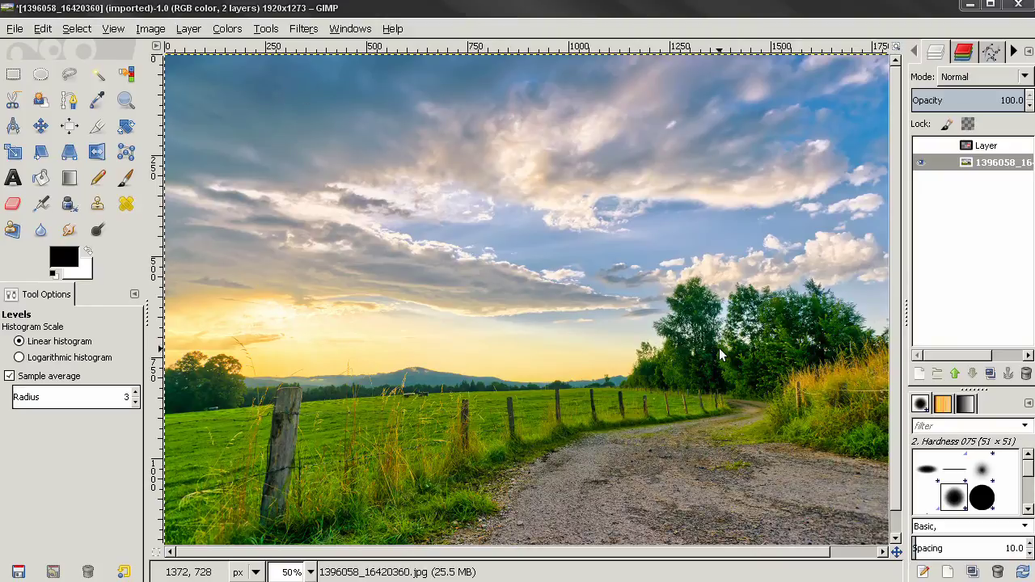
Open Colors > Levels on the landscape photo, with input levels at 0, 1.00 and 255
{"action": "left_click", "coordinate": [214, 31]}
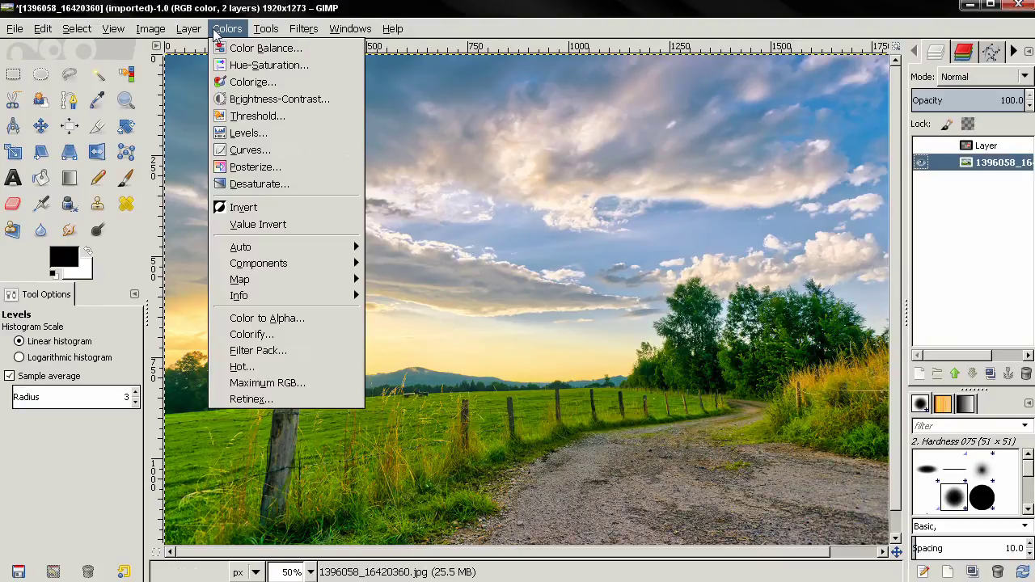
{"action": "left_click", "coordinate": [252, 133]}
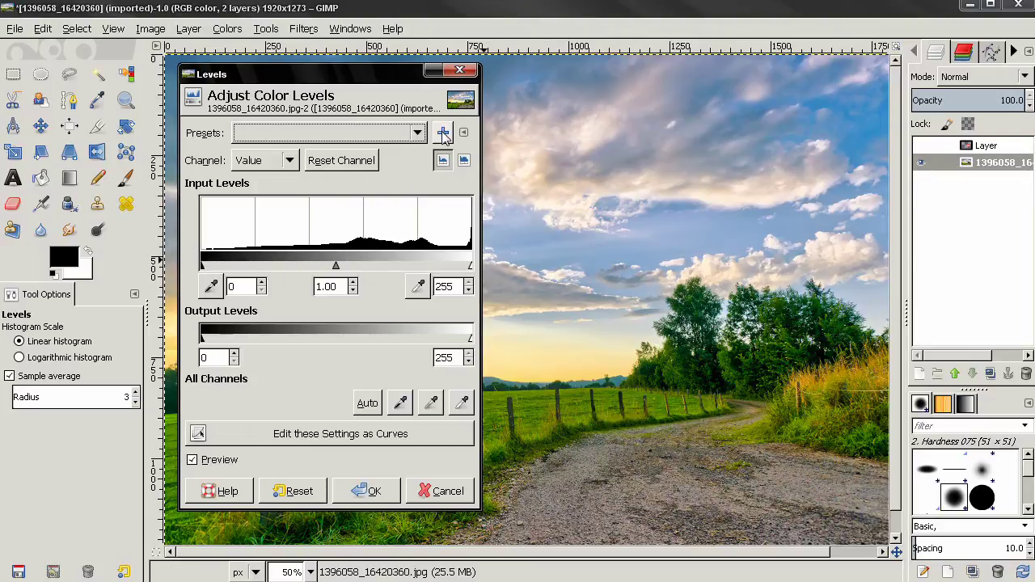
Raise the black input level to 29 and save it as a preset named 'test'
{"action": "left_click_drag", "start_coordinate": [204, 267], "coordinate": [231, 267]}
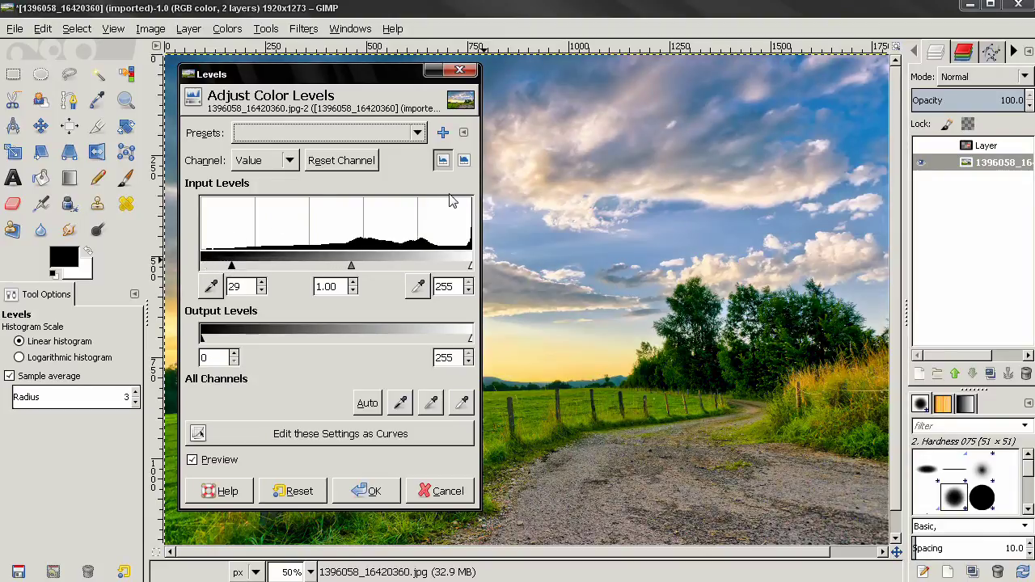
{"action": "left_click", "coordinate": [444, 134]}
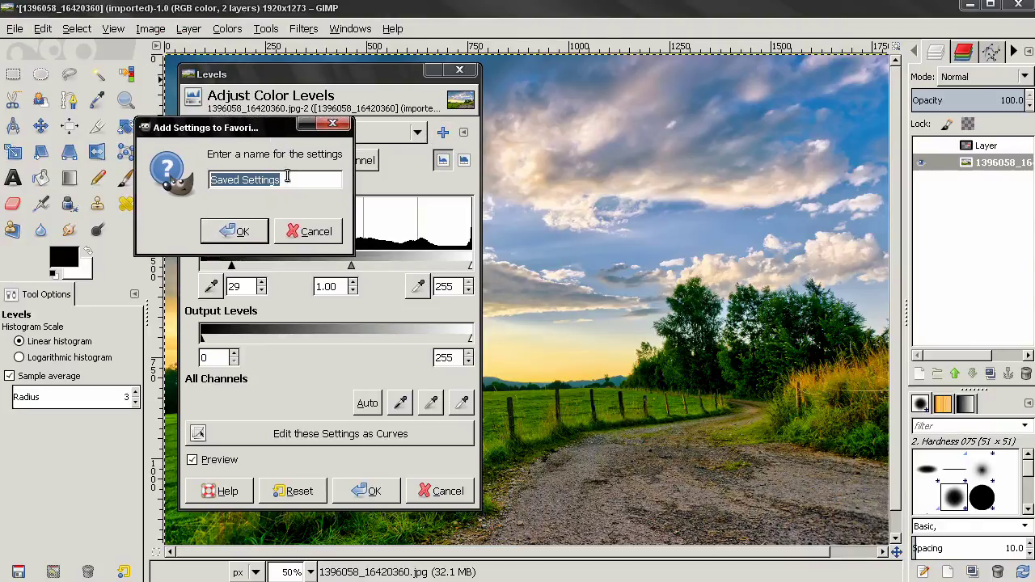
{"action": "type", "text": "test"}
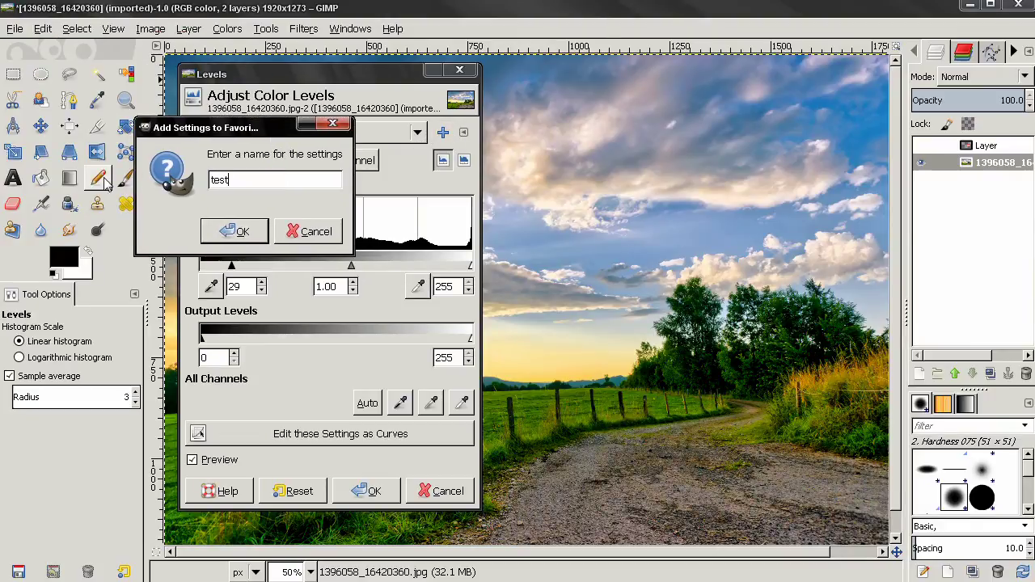
{"action": "left_click", "coordinate": [215, 238]}
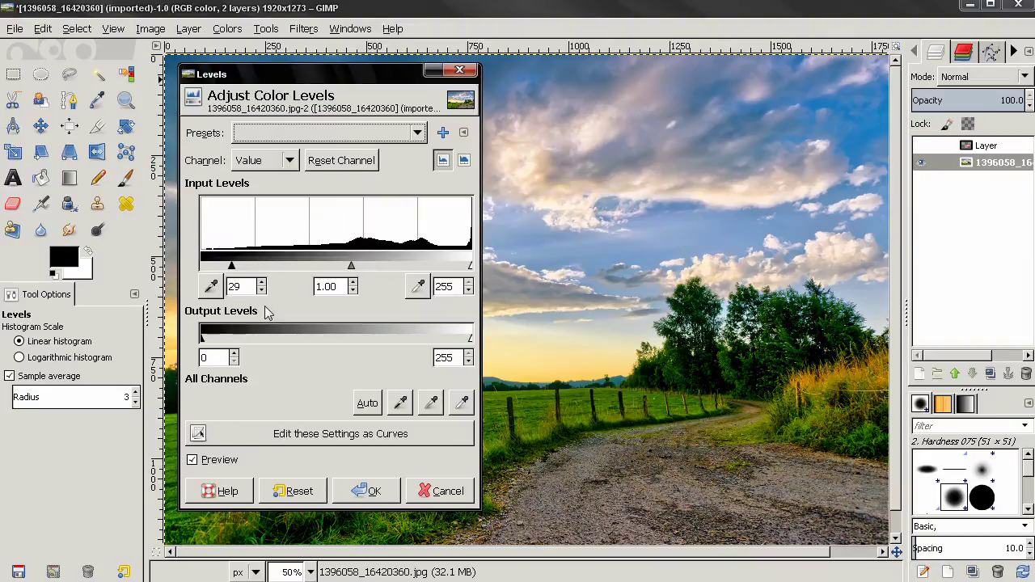
Reset the levels, apply the 'test' preset from Presets, then reset to 0, 1.00 and 255
{"action": "left_click", "coordinate": [421, 135]}
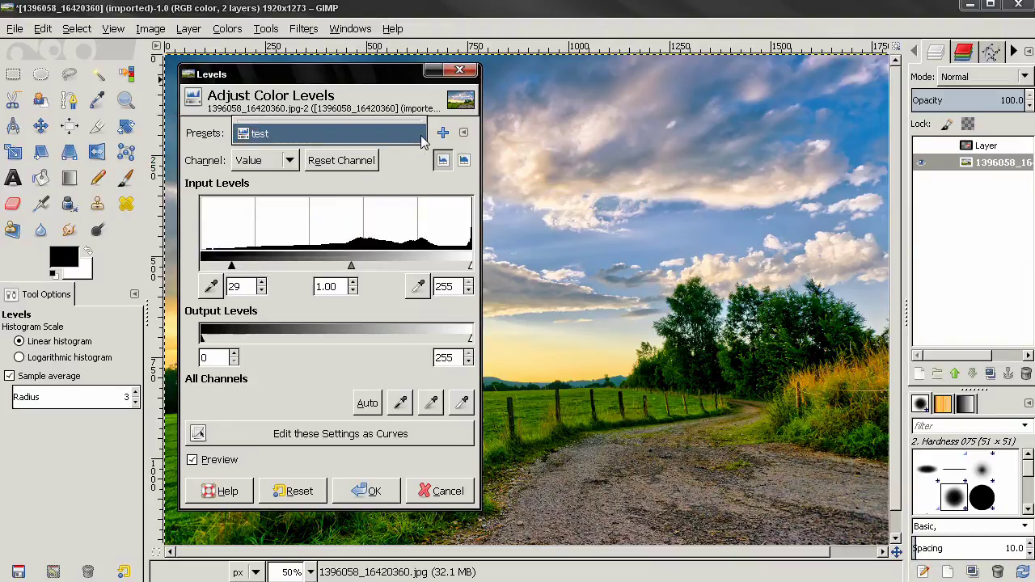
{"action": "left_click", "coordinate": [421, 135]}
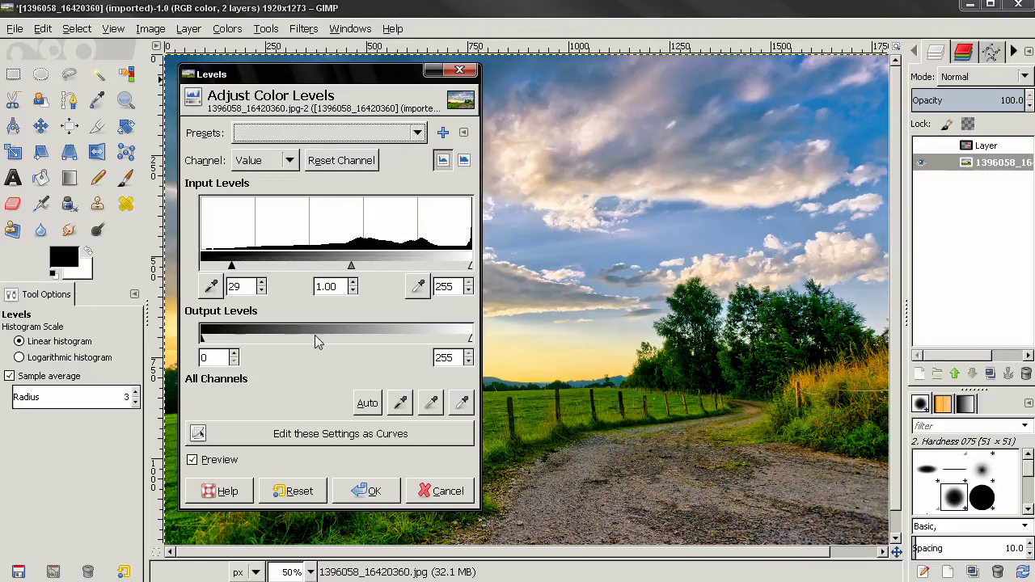
{"action": "left_click", "coordinate": [293, 491]}
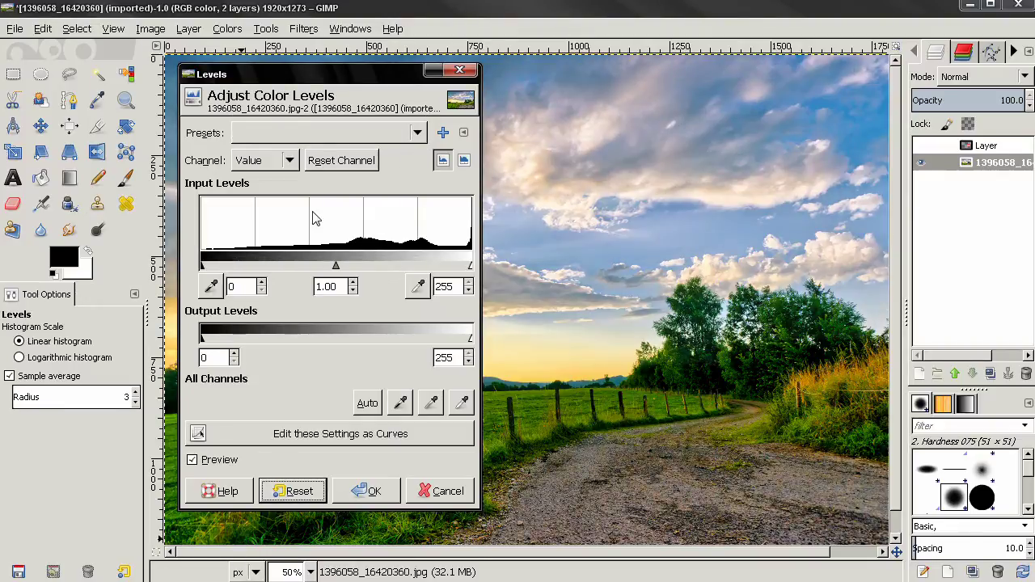
{"action": "left_click", "coordinate": [417, 133]}
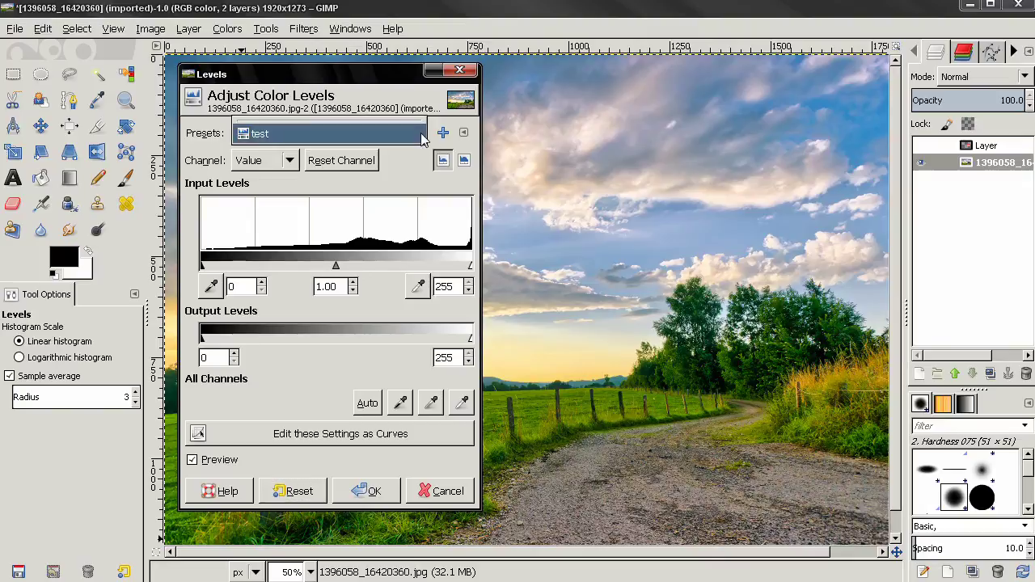
{"action": "left_click", "coordinate": [301, 133]}
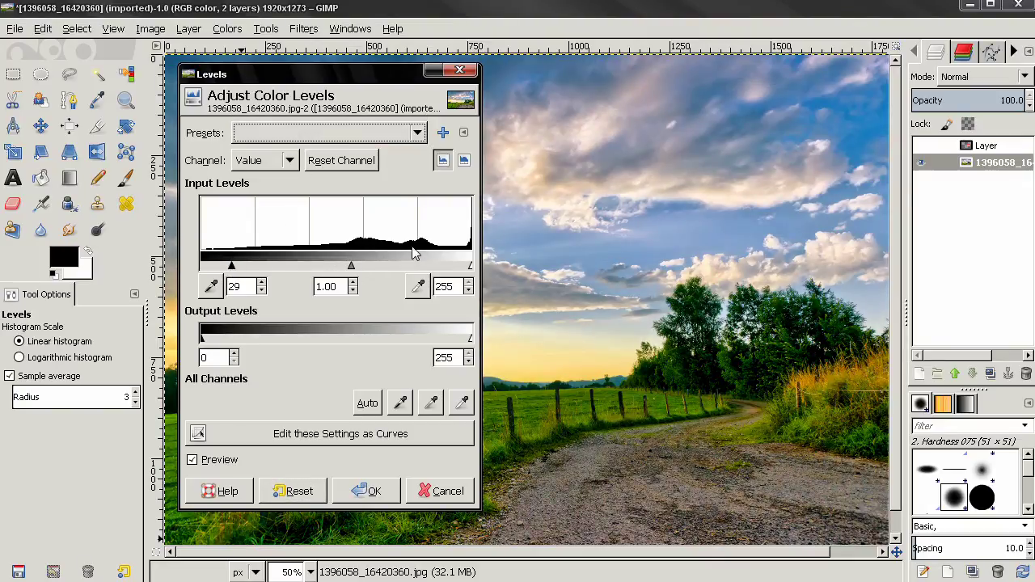
{"action": "left_click", "coordinate": [290, 491]}
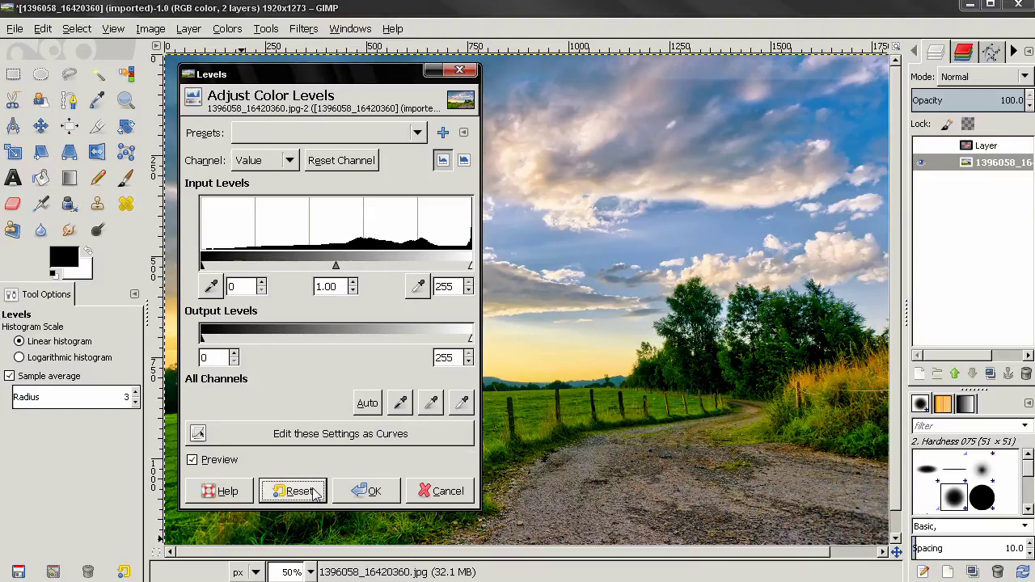
{"action": "left_click", "coordinate": [464, 133]}
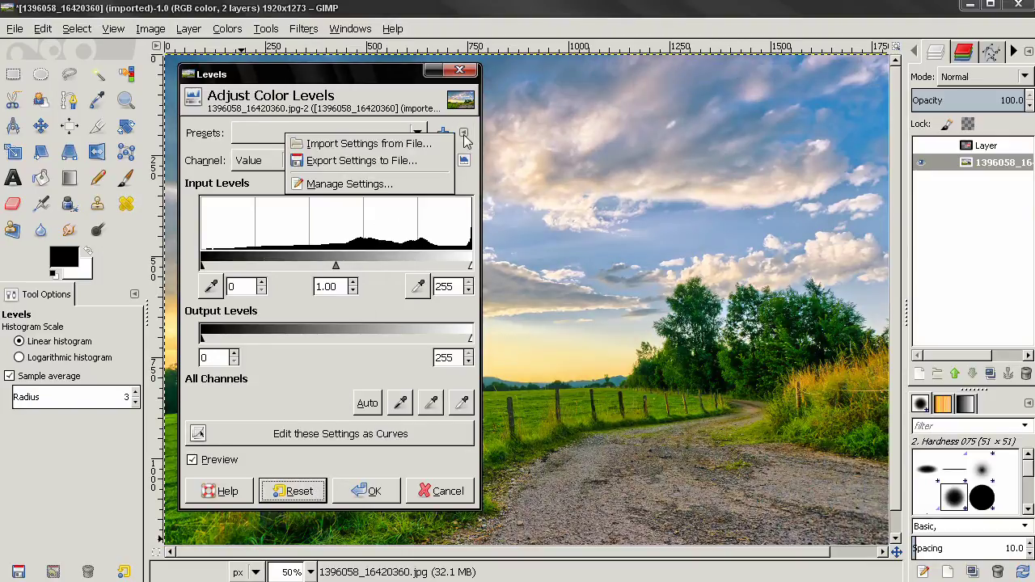
Delete the 'test' preset in Manage Settings and close the manager
{"action": "left_click", "coordinate": [349, 184]}
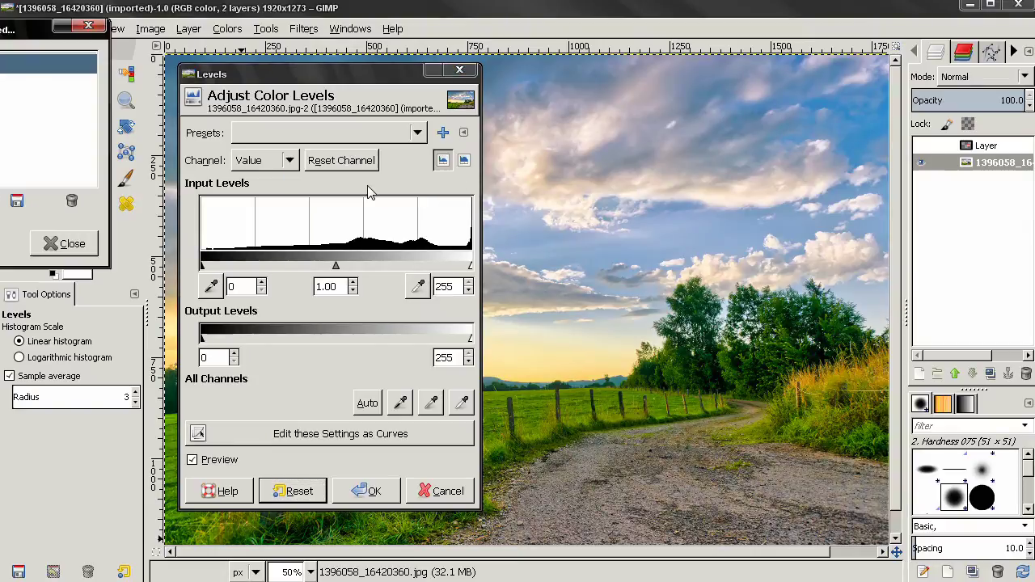
{"action": "left_click_drag", "start_coordinate": [34, 37], "coordinate": [265, 165]}
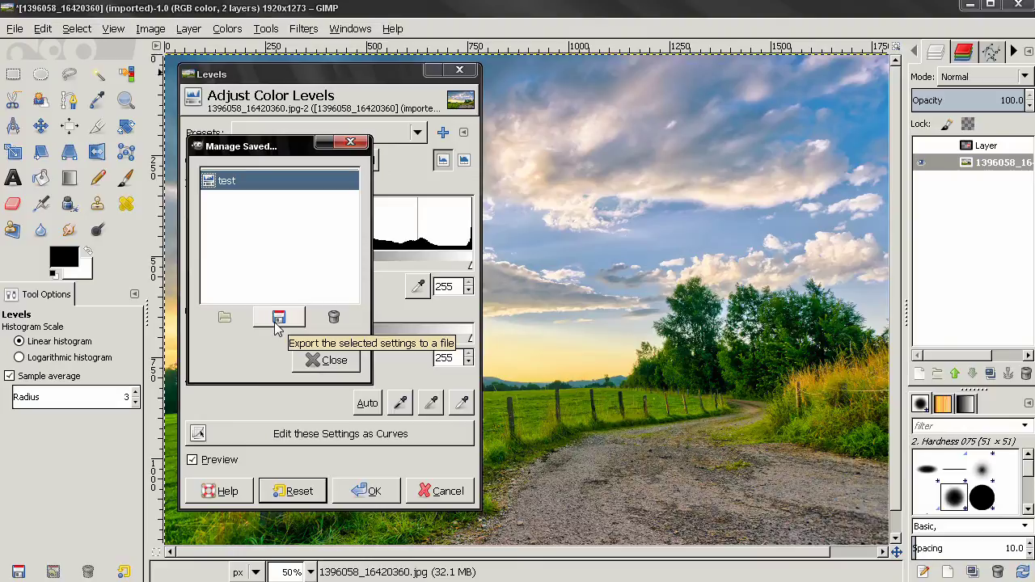
{"action": "left_click", "coordinate": [331, 319]}
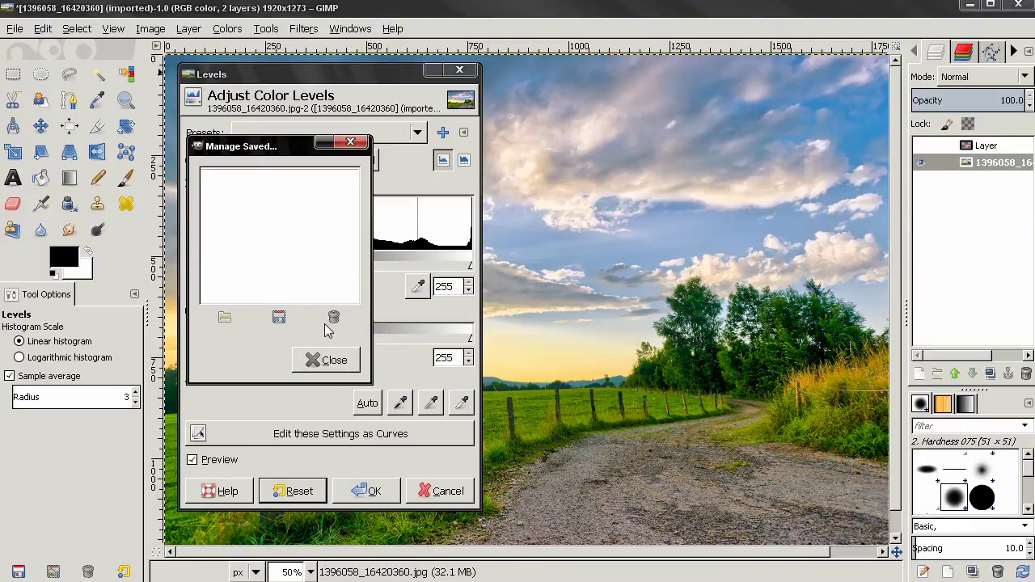
{"action": "left_click", "coordinate": [327, 360]}
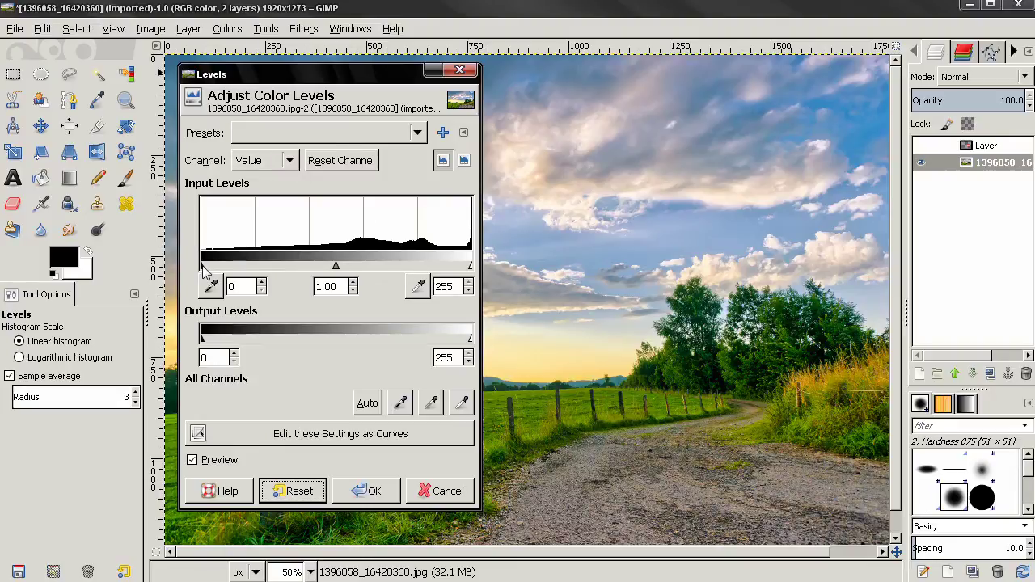
Try the black and white input sliders, reset all levels, and switch the channel to Red
{"action": "mouse_move", "coordinate": [203, 266]}
{"action": "left_mouse_down"}
{"action": "mouse_move", "coordinate": [283, 267]}
{"action": "mouse_move", "coordinate": [202, 267]}
{"action": "left_mouse_up"}
{"action": "left_click_drag", "start_coordinate": [469, 265], "coordinate": [397, 266]}
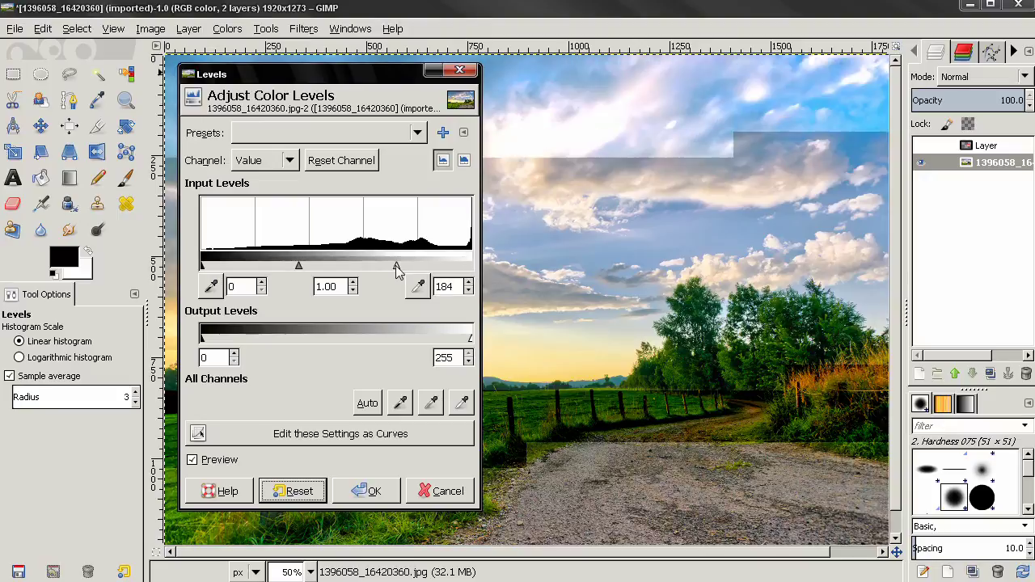
{"action": "left_click", "coordinate": [293, 164]}
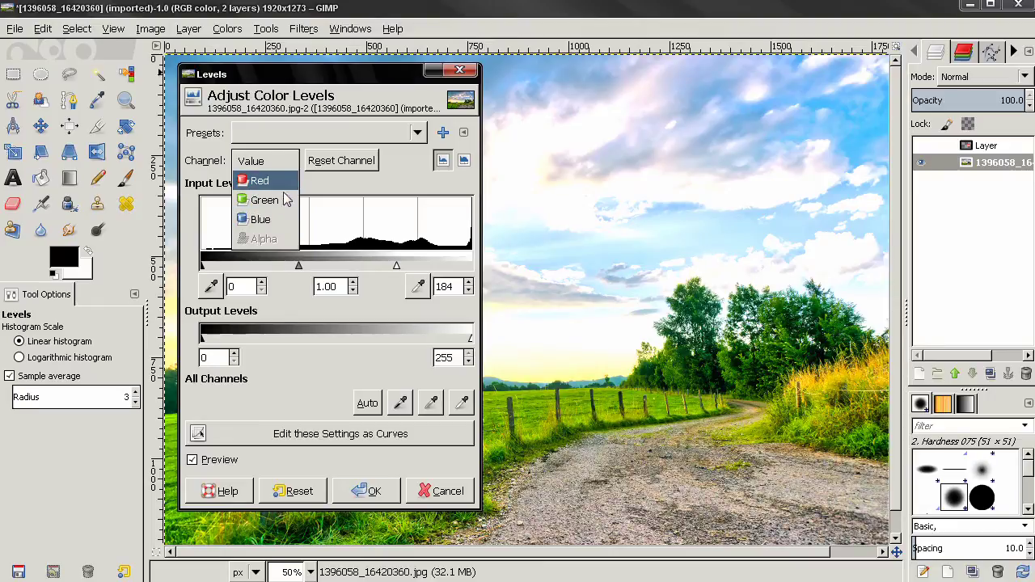
{"action": "left_click", "coordinate": [285, 220]}
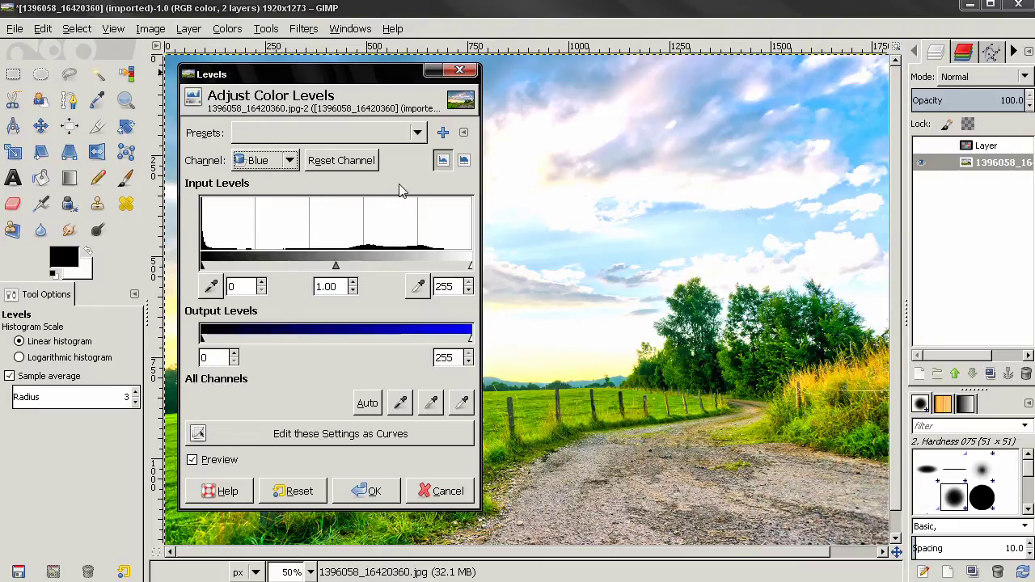
{"action": "left_click", "coordinate": [298, 491]}
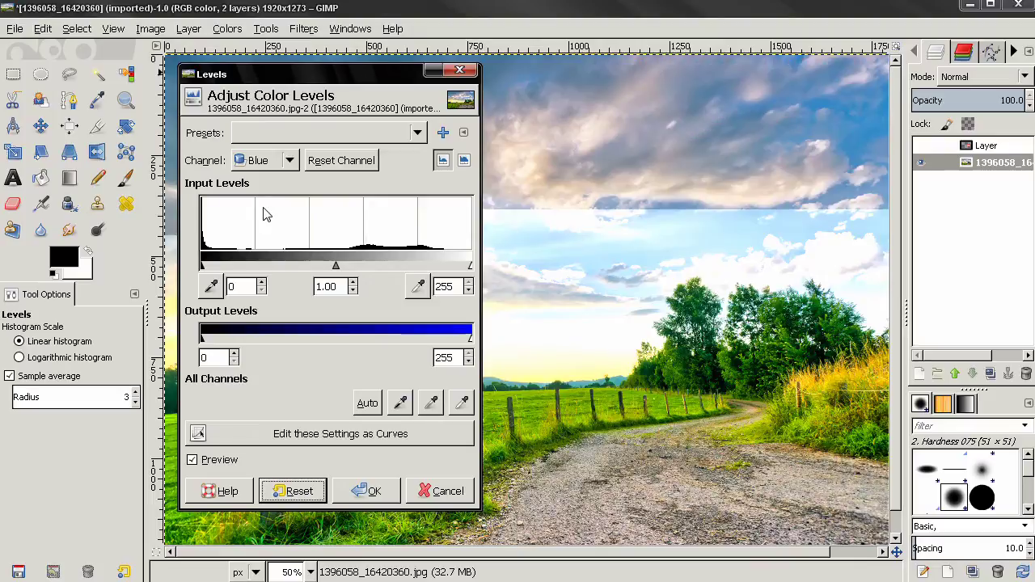
{"action": "left_click", "coordinate": [288, 161]}
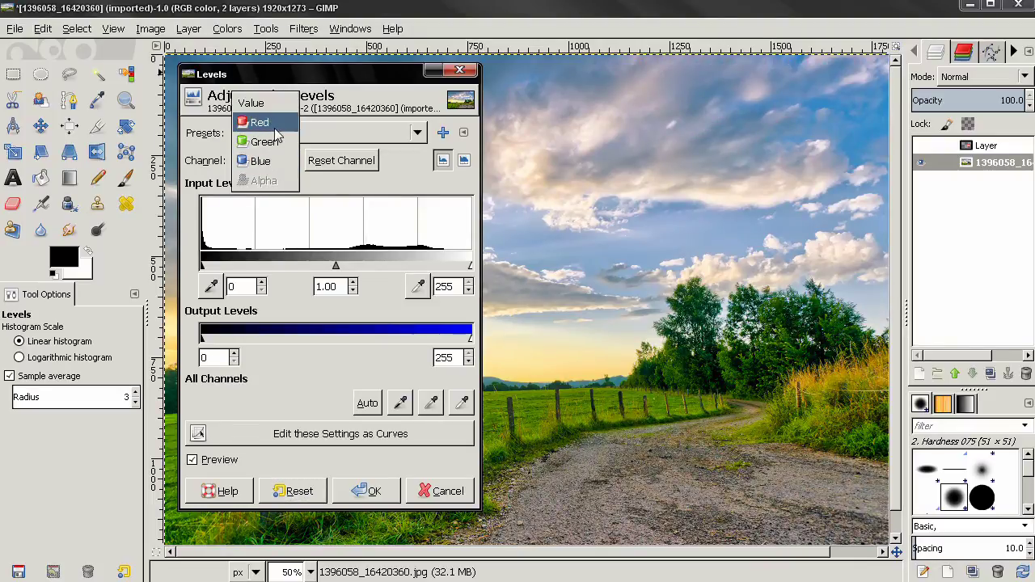
{"action": "left_click", "coordinate": [260, 124]}
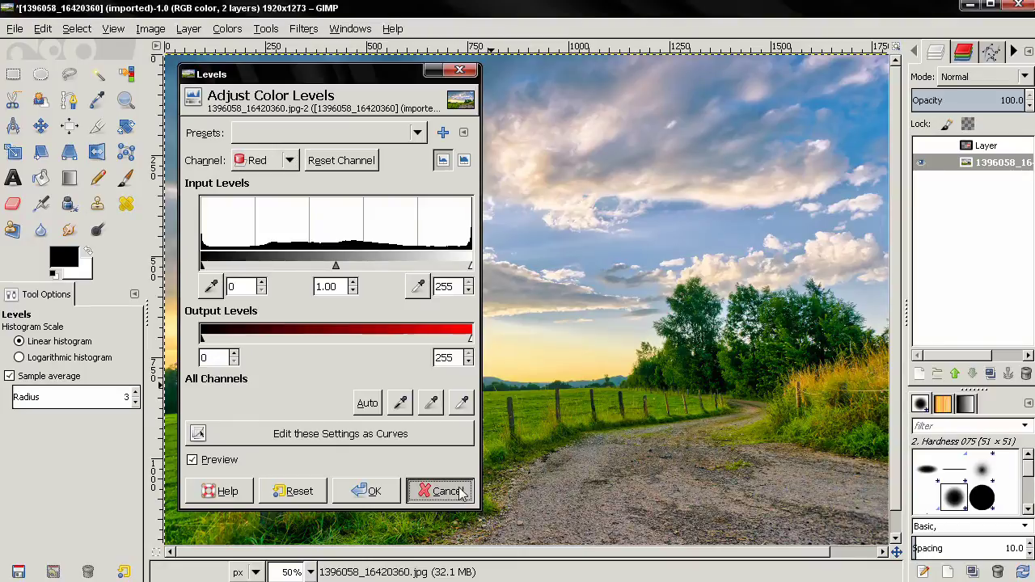
{"action": "key", "text": "Escape"}
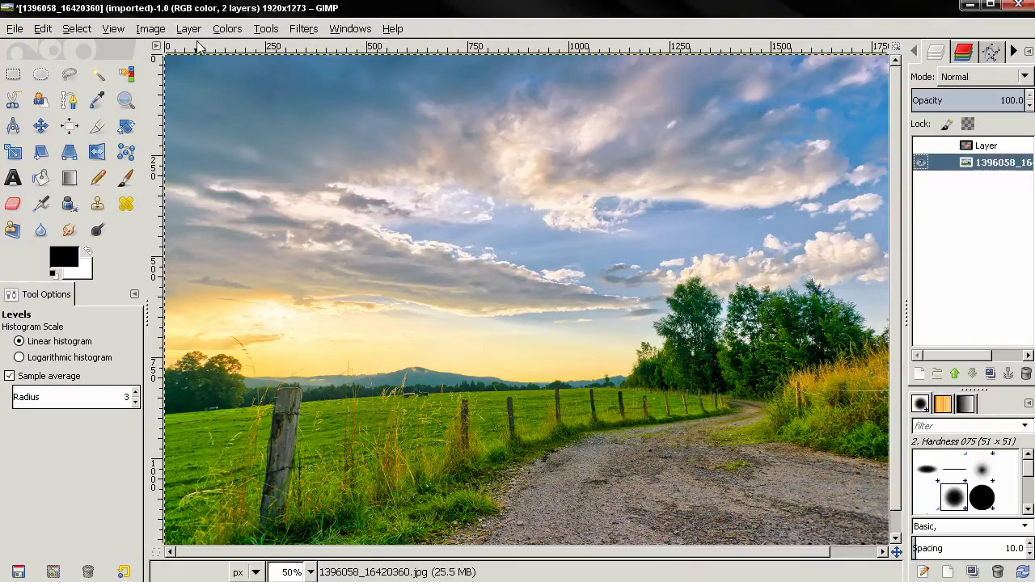
{"action": "left_click", "coordinate": [227, 28]}
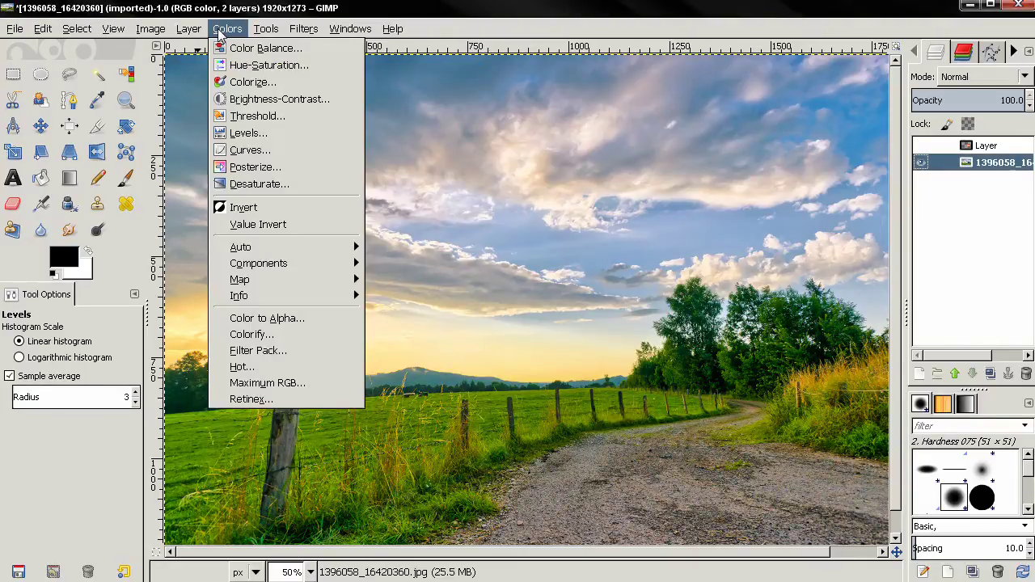
{"action": "left_click", "coordinate": [274, 69]}
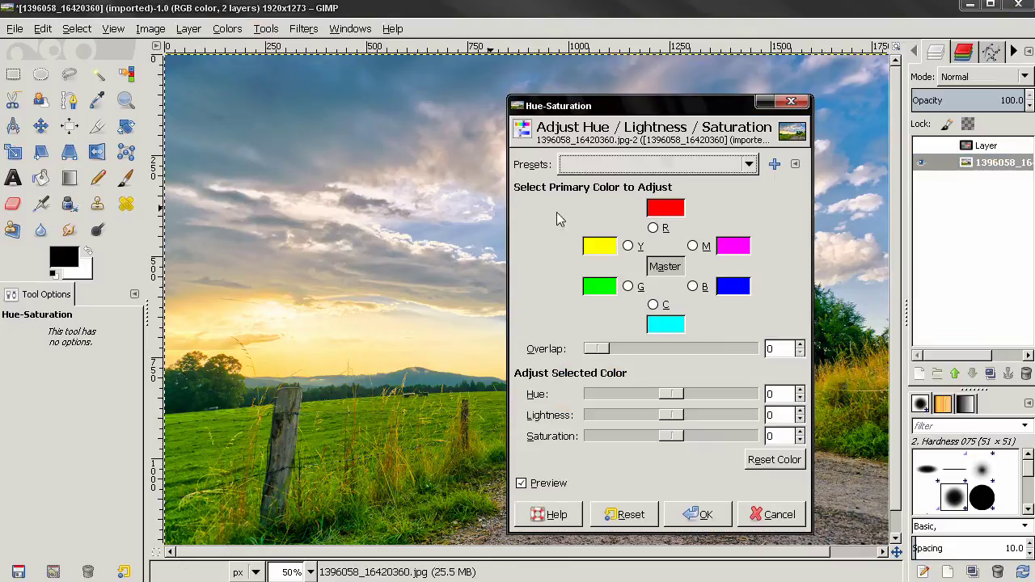
{"action": "left_click_drag", "start_coordinate": [642, 113], "coordinate": [661, 91]}
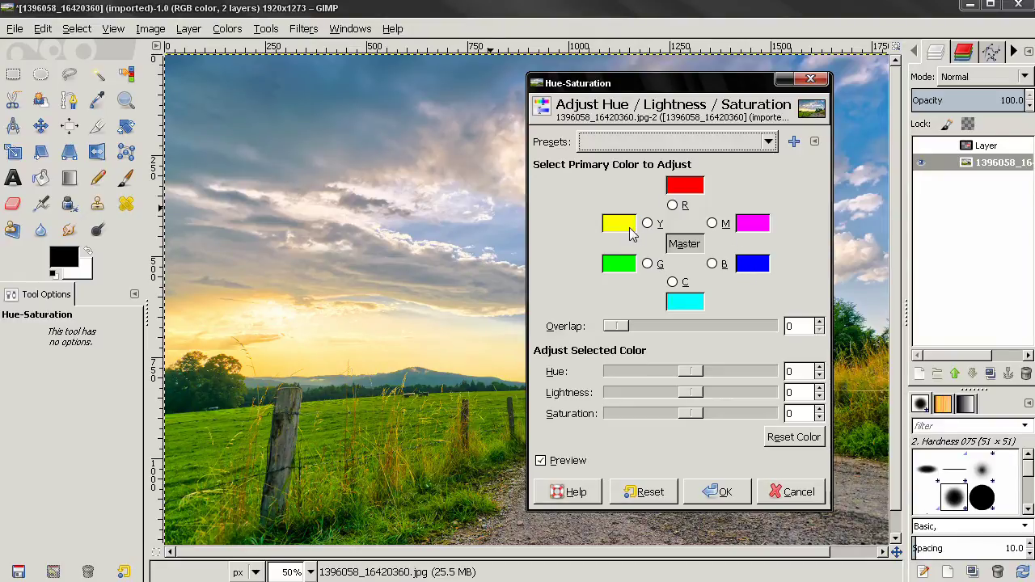
Cancel Hue-Saturation, reopen Colors > Levels, and set the channel to Red
{"action": "left_click", "coordinate": [785, 493]}
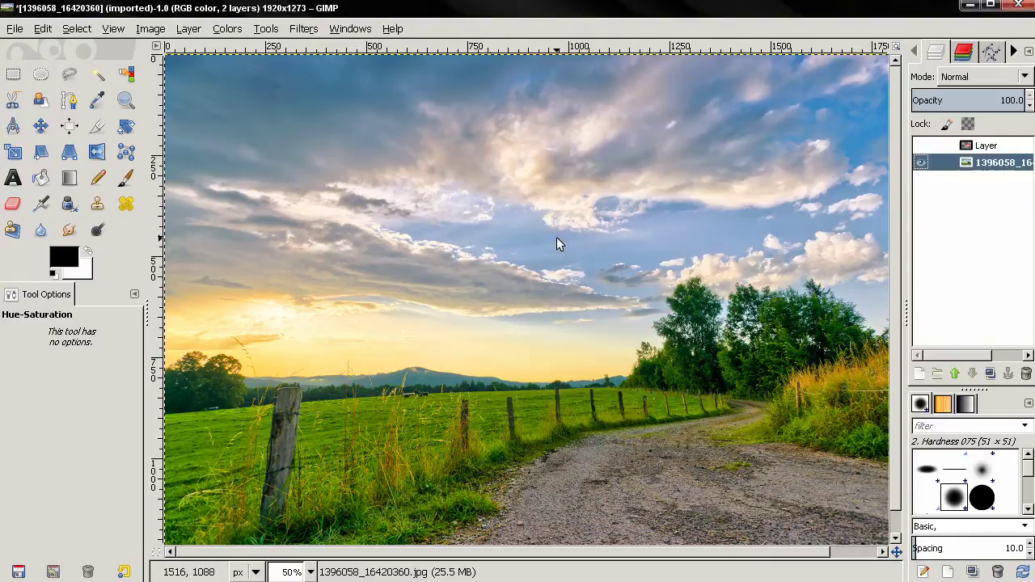
{"action": "left_click", "coordinate": [240, 29]}
{"action": "left_click", "coordinate": [255, 134]}
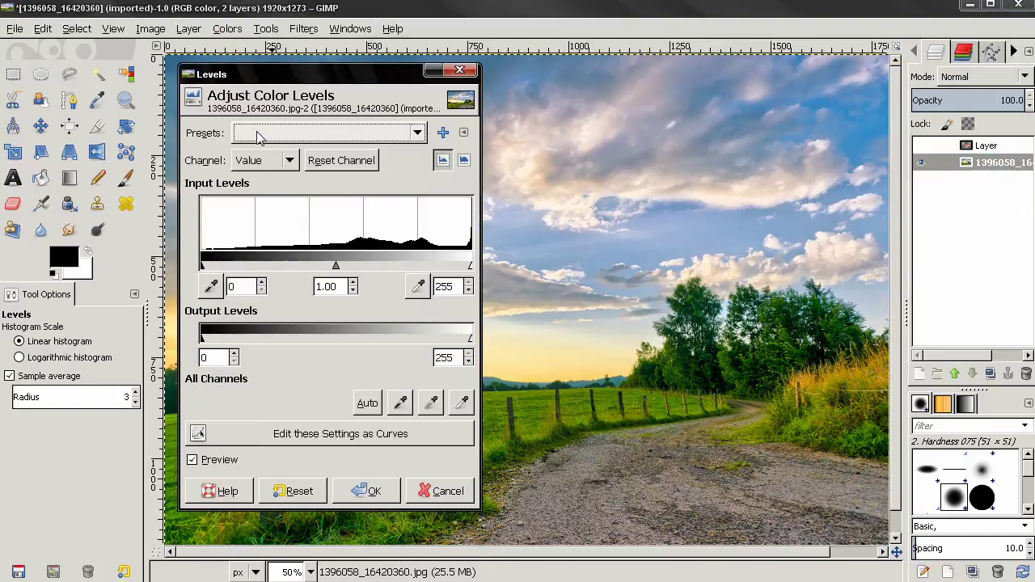
{"action": "left_click", "coordinate": [271, 160]}
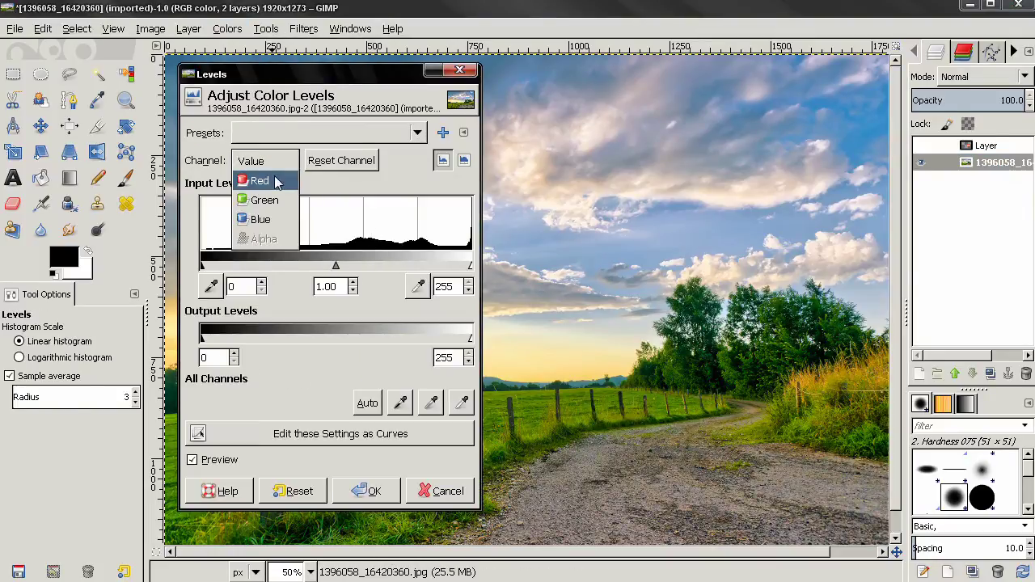
{"action": "left_click", "coordinate": [274, 180]}
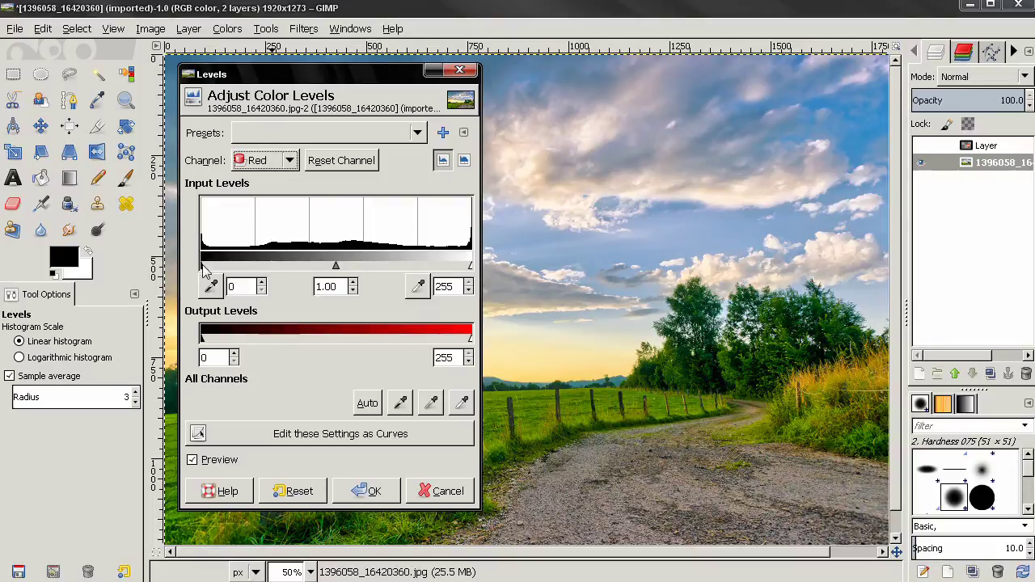
Raise the Red black point for a cyan tint, lower white to 94 for pink, restoring 0 and 255
{"action": "left_click_drag", "start_coordinate": [204, 271], "coordinate": [357, 271]}
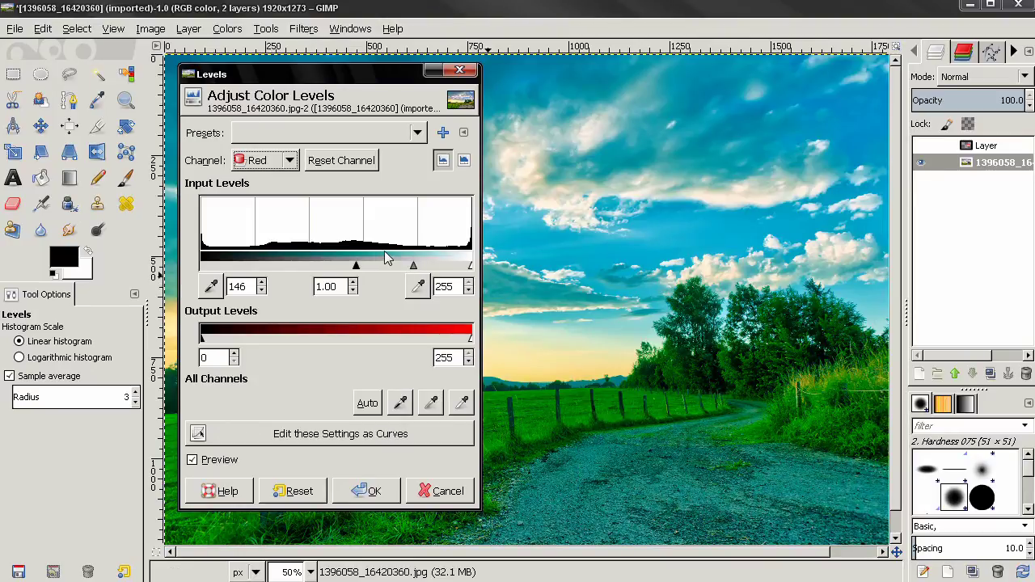
{"action": "left_click_drag", "start_coordinate": [357, 265], "coordinate": [202, 267]}
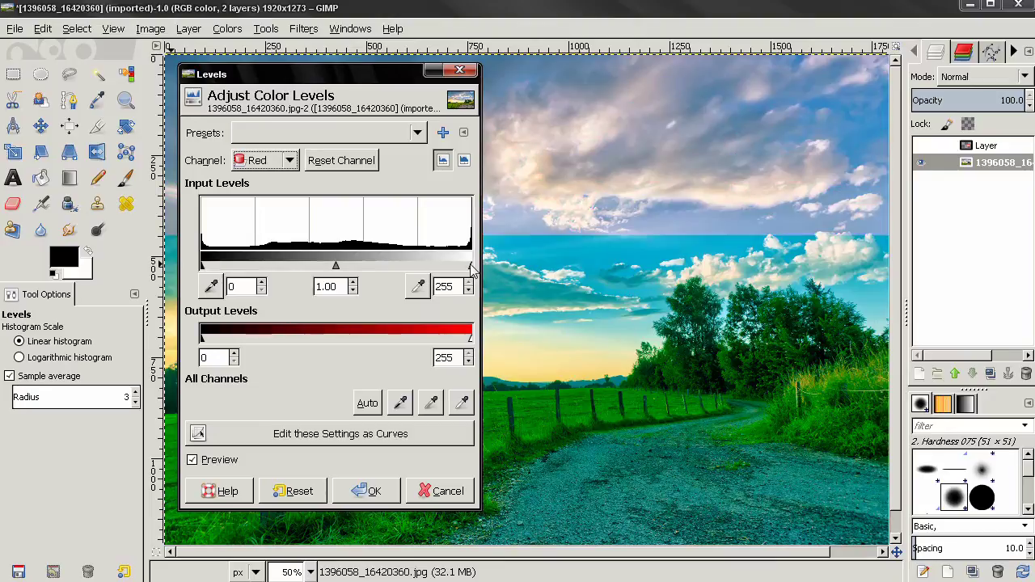
{"action": "left_click_drag", "start_coordinate": [471, 267], "coordinate": [301, 266]}
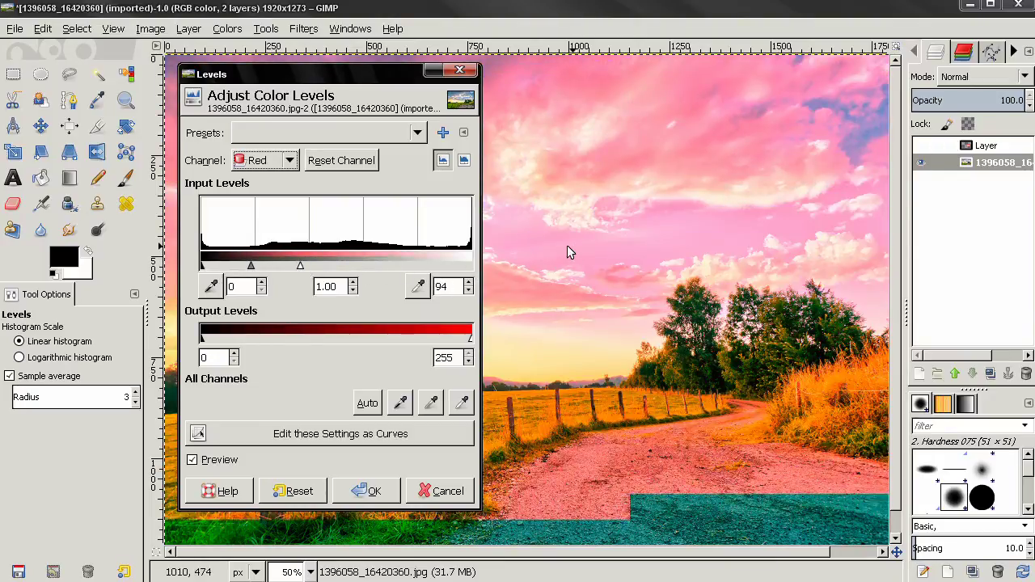
{"action": "left_click_drag", "start_coordinate": [300, 265], "coordinate": [498, 266]}
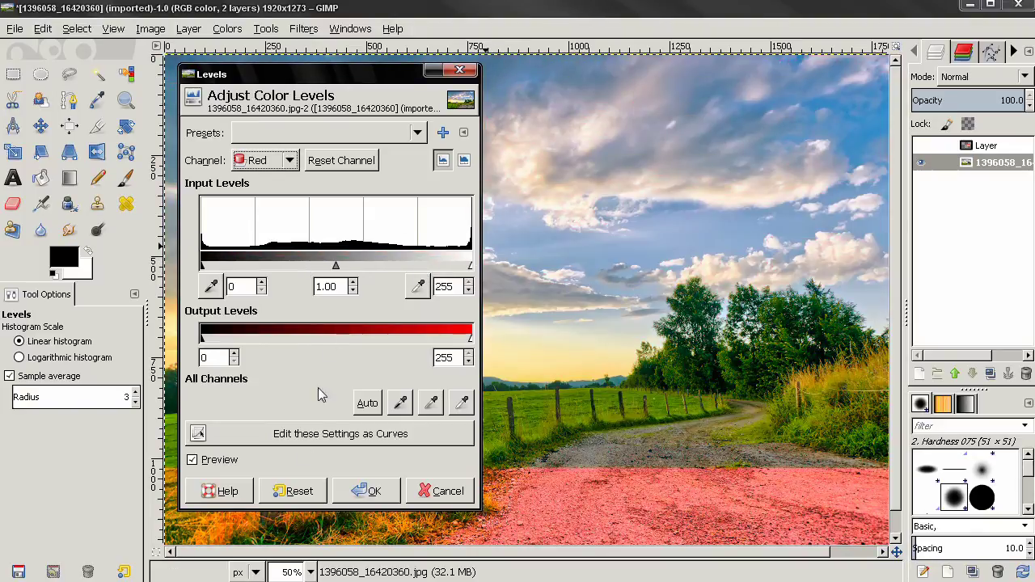
On the Green channel, raise the black point (purple) and lower the white point (green), then reset
{"action": "left_click", "coordinate": [276, 168]}
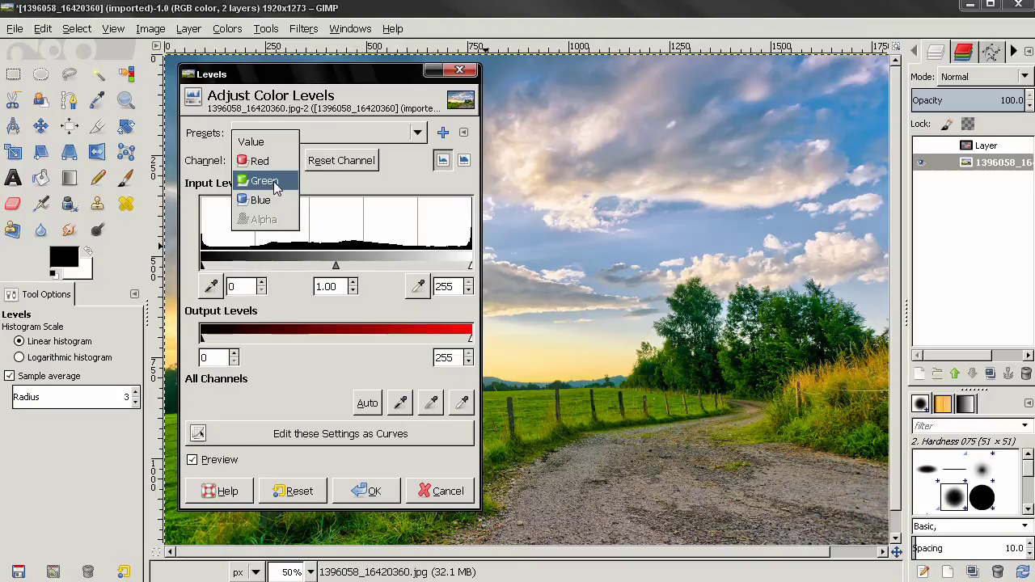
{"action": "left_click", "coordinate": [276, 182]}
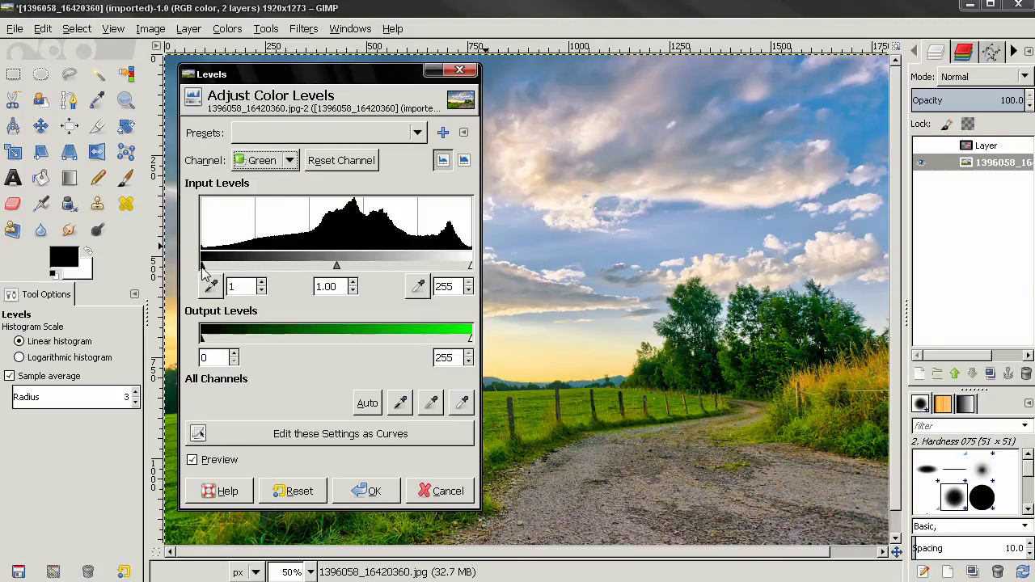
{"action": "left_click_drag", "start_coordinate": [240, 268], "coordinate": [400, 271]}
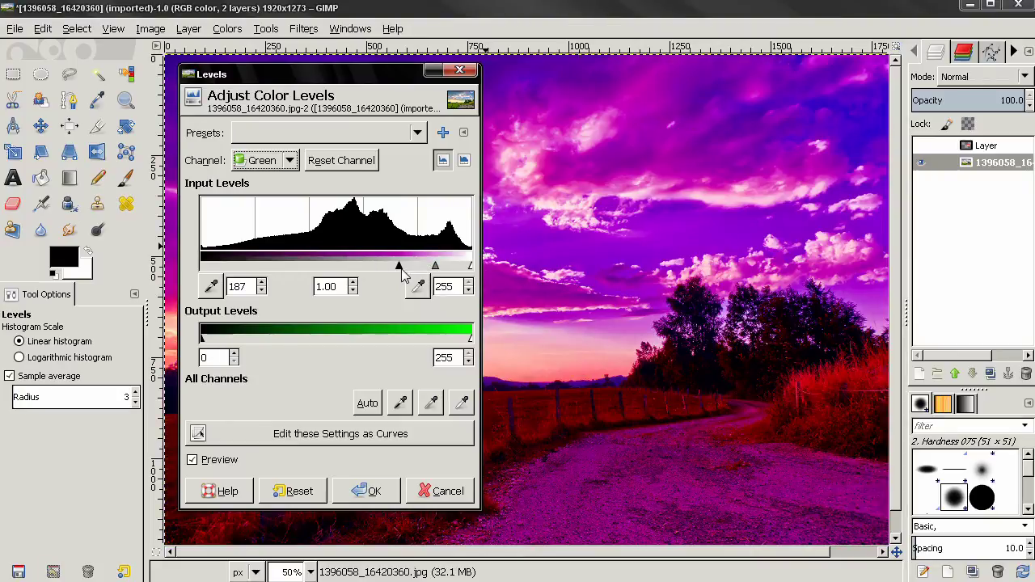
{"action": "left_click_drag", "start_coordinate": [399, 268], "coordinate": [201, 268]}
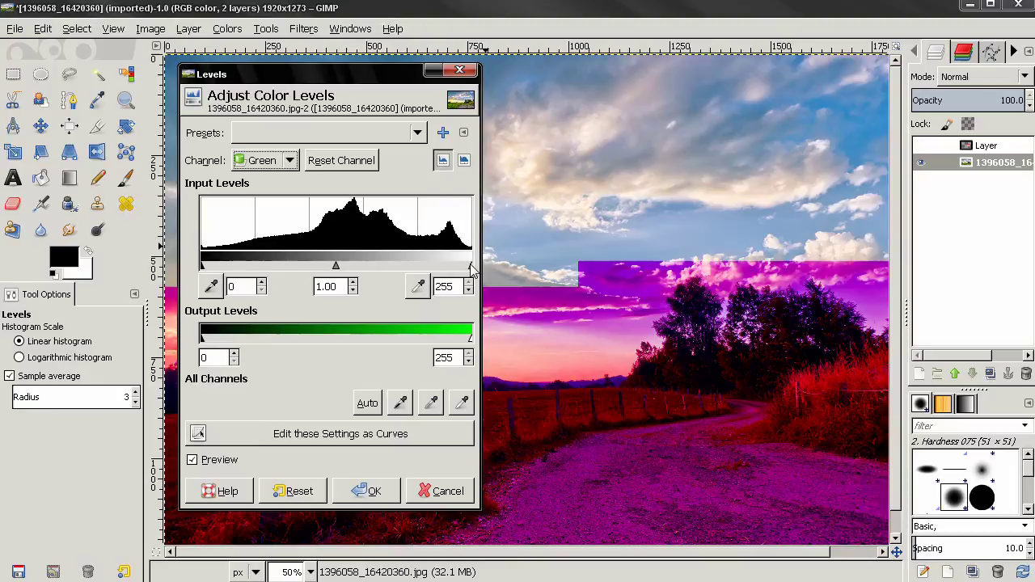
{"action": "left_click_drag", "start_coordinate": [470, 267], "coordinate": [259, 260]}
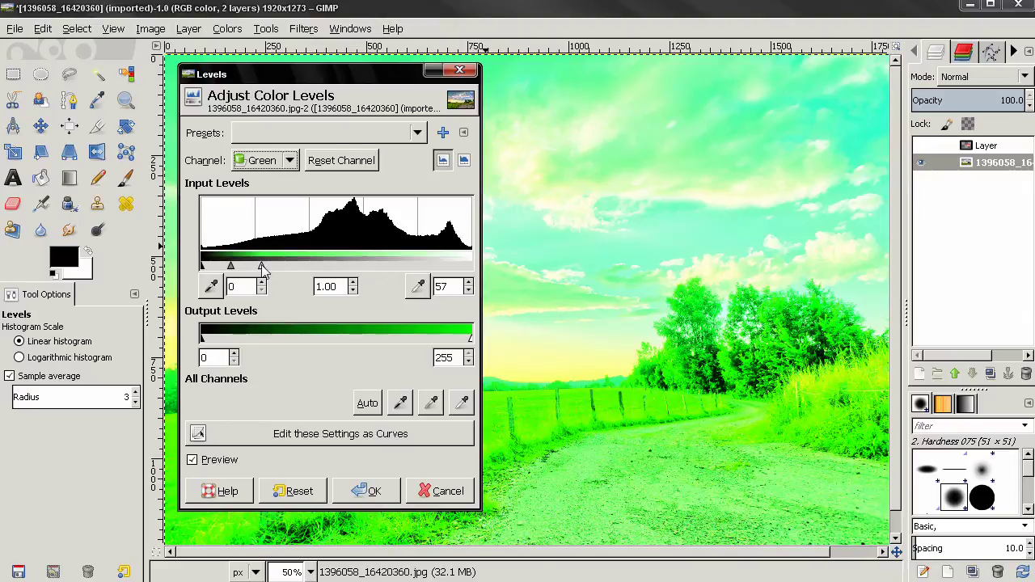
{"action": "left_click", "coordinate": [293, 491]}
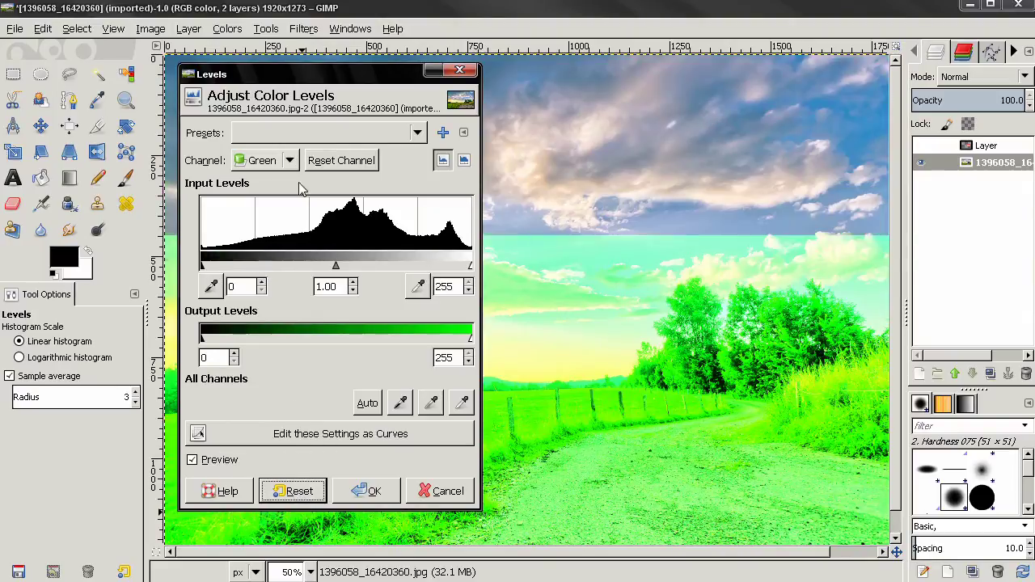
On the Blue channel, shift the black point and lower white to 62, reset, then return to Value
{"action": "left_click", "coordinate": [262, 160]}
{"action": "left_click", "coordinate": [275, 180]}
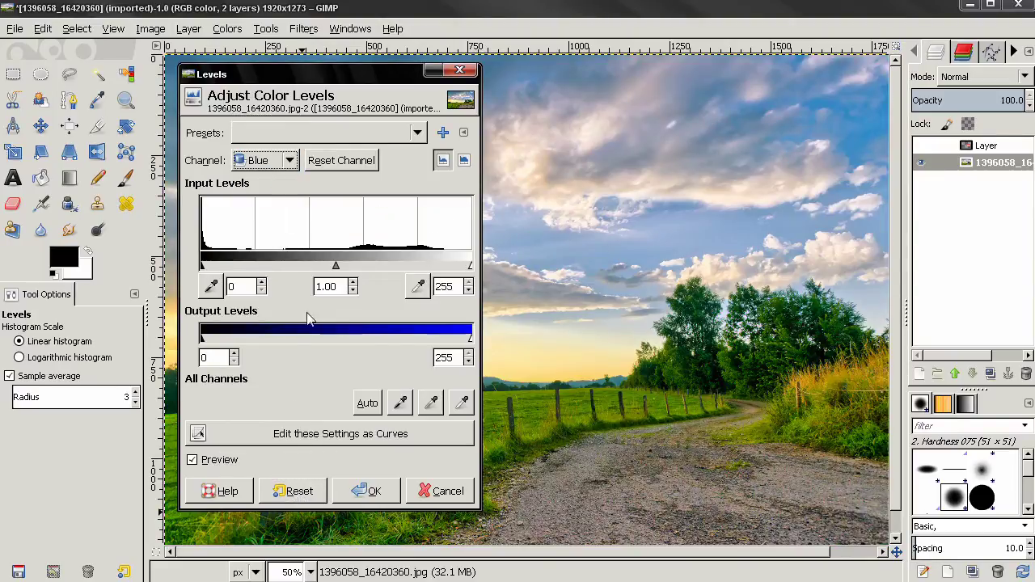
{"action": "left_click_drag", "start_coordinate": [276, 268], "coordinate": [201, 265]}
{"action": "left_click_drag", "start_coordinate": [469, 266], "coordinate": [266, 265]}
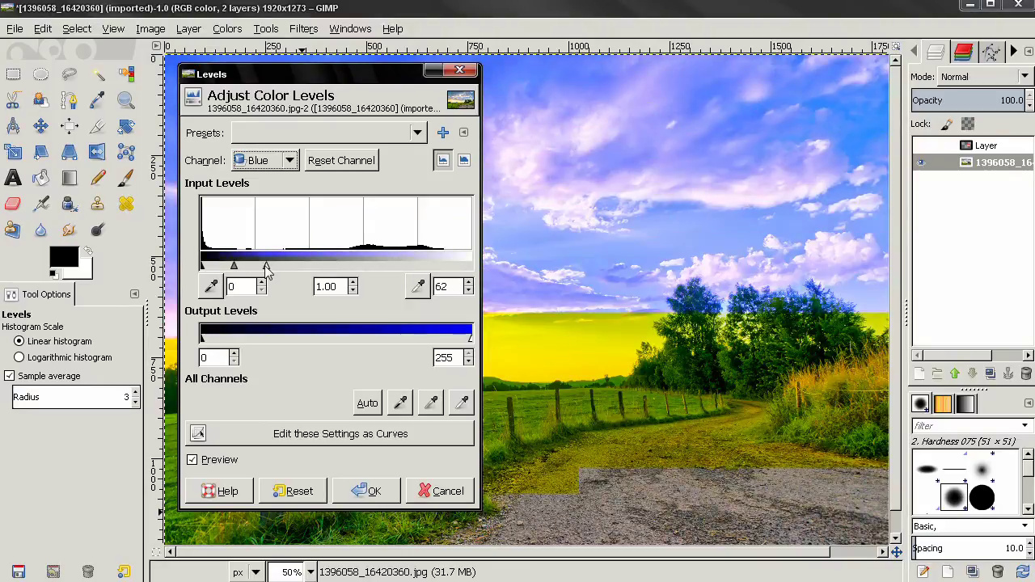
{"action": "left_click", "coordinate": [292, 491]}
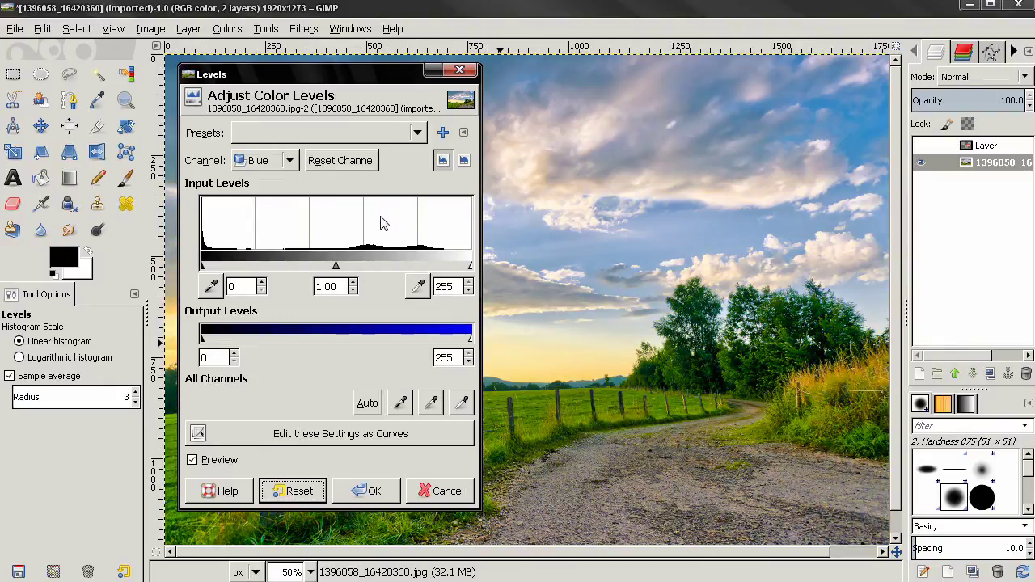
{"action": "left_click", "coordinate": [281, 160]}
{"action": "left_click", "coordinate": [248, 102]}
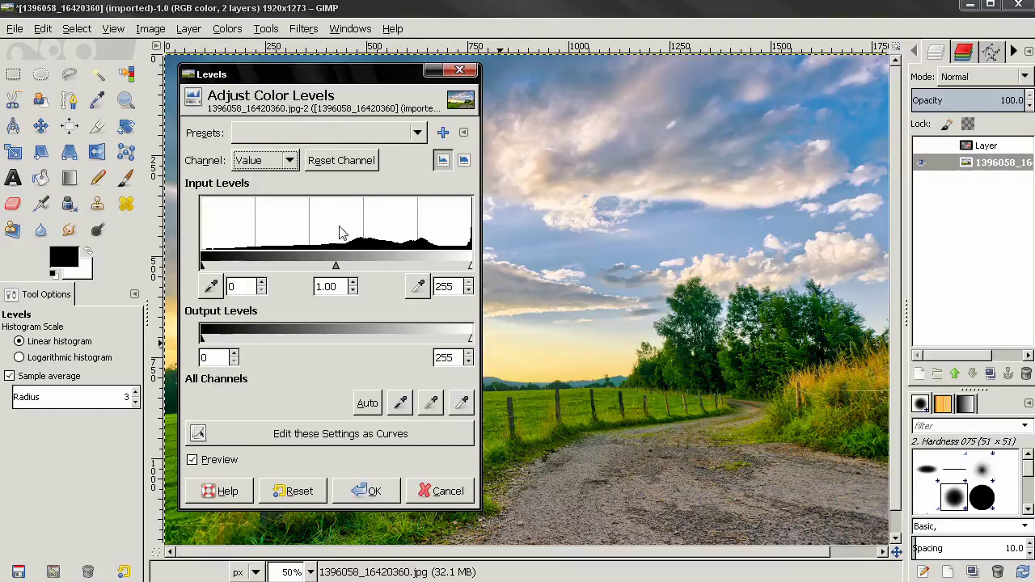